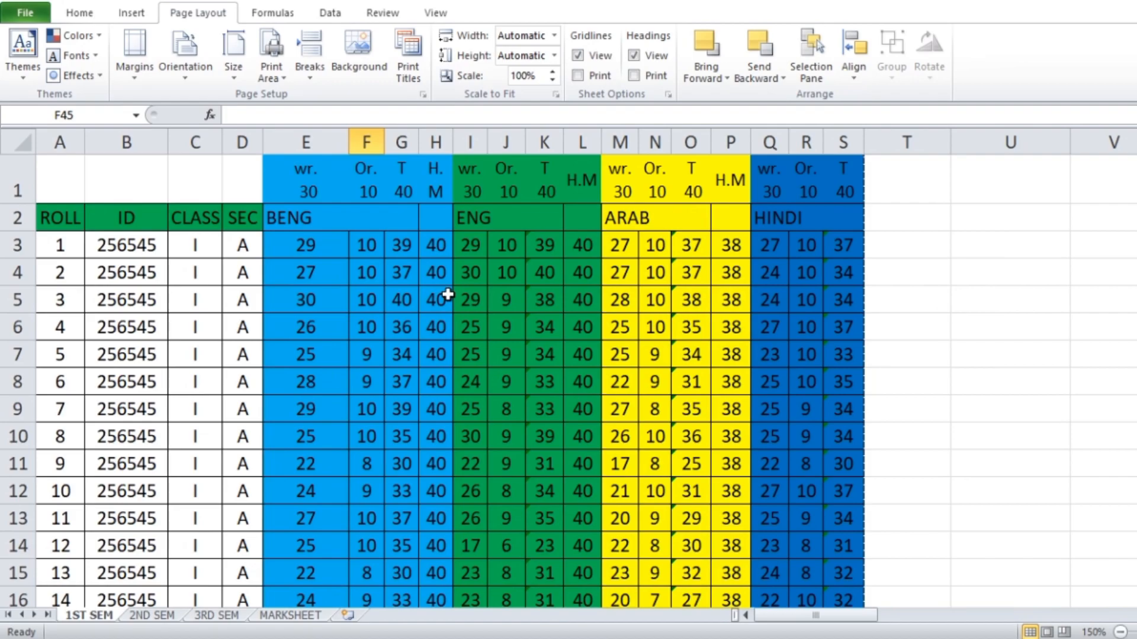
- Set the page orientation of the 1ST SEM sheet to Portrait
click(377, 318)
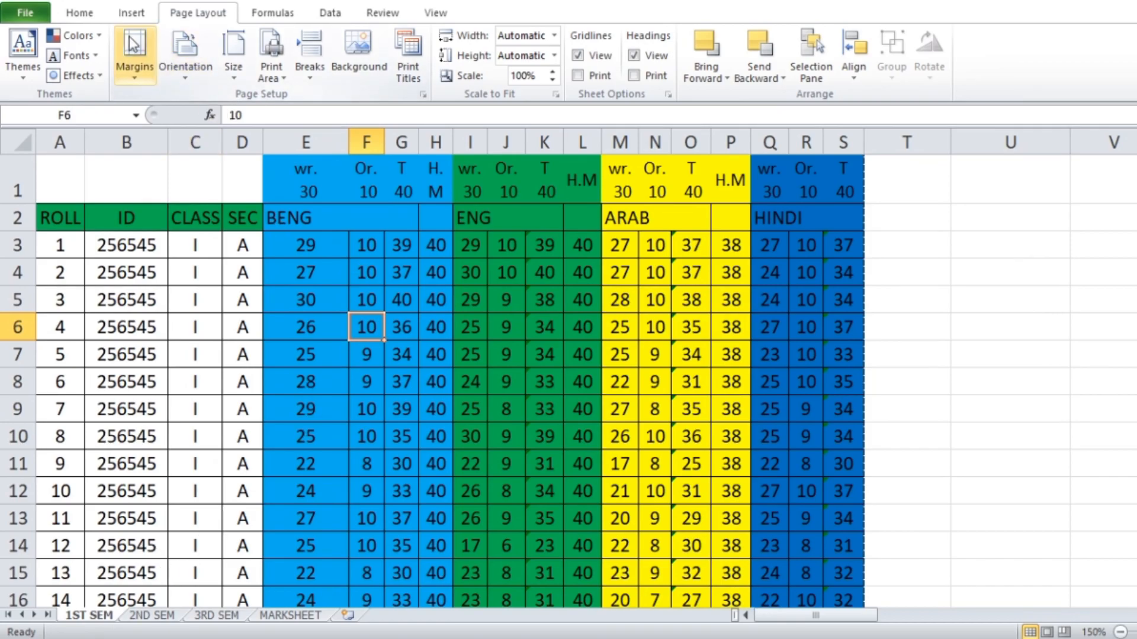
click(77, 14)
click(215, 15)
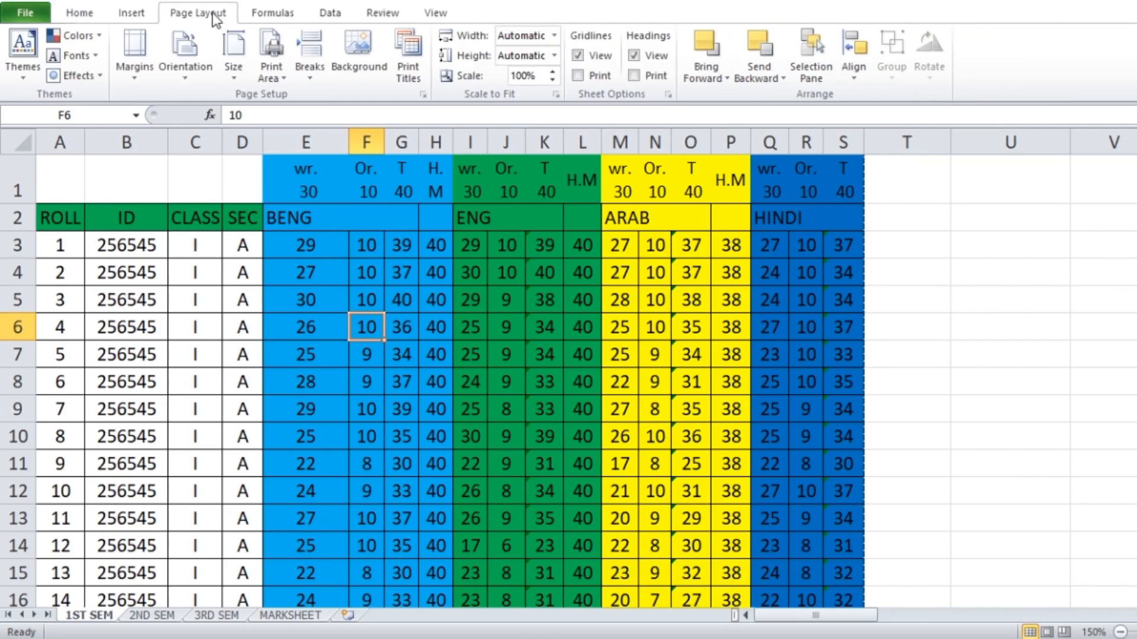
click(196, 76)
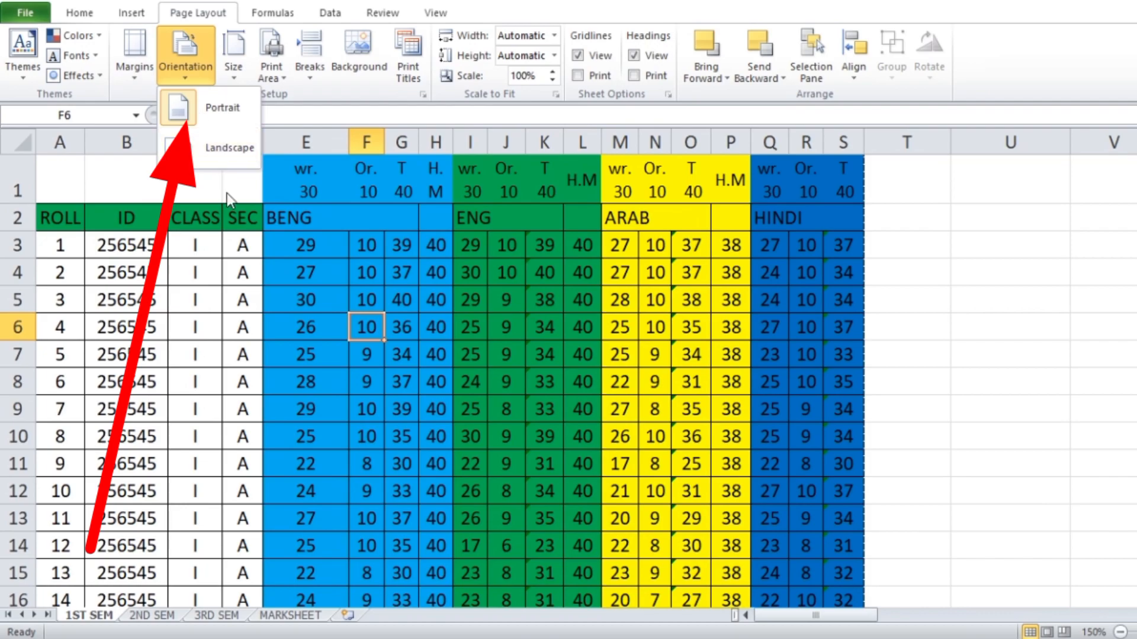
click(229, 113)
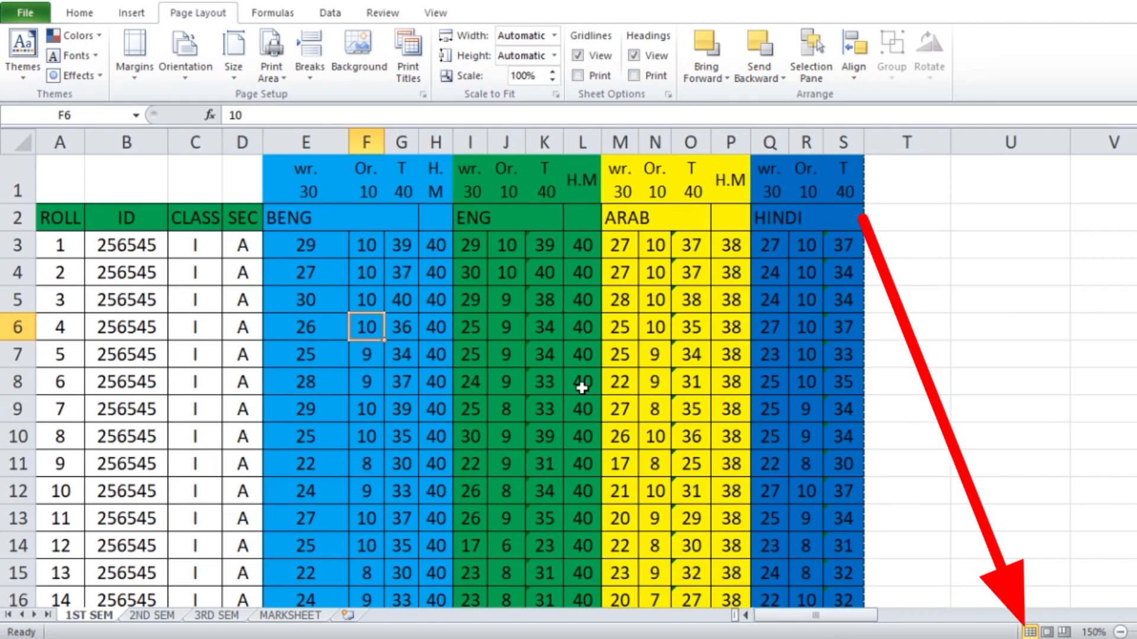
- Switch the 1ST SEM sheet to page break preview and extend its print area through column U
scroll(582, 387, down, 5)
scroll(703, 482, up, 5)
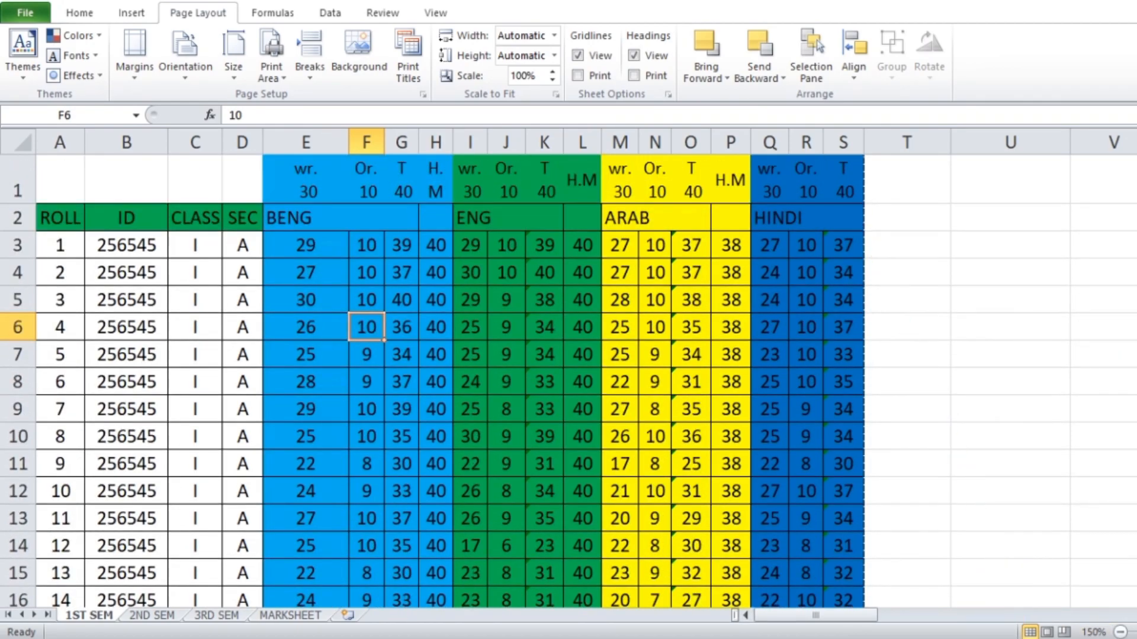
click(1064, 631)
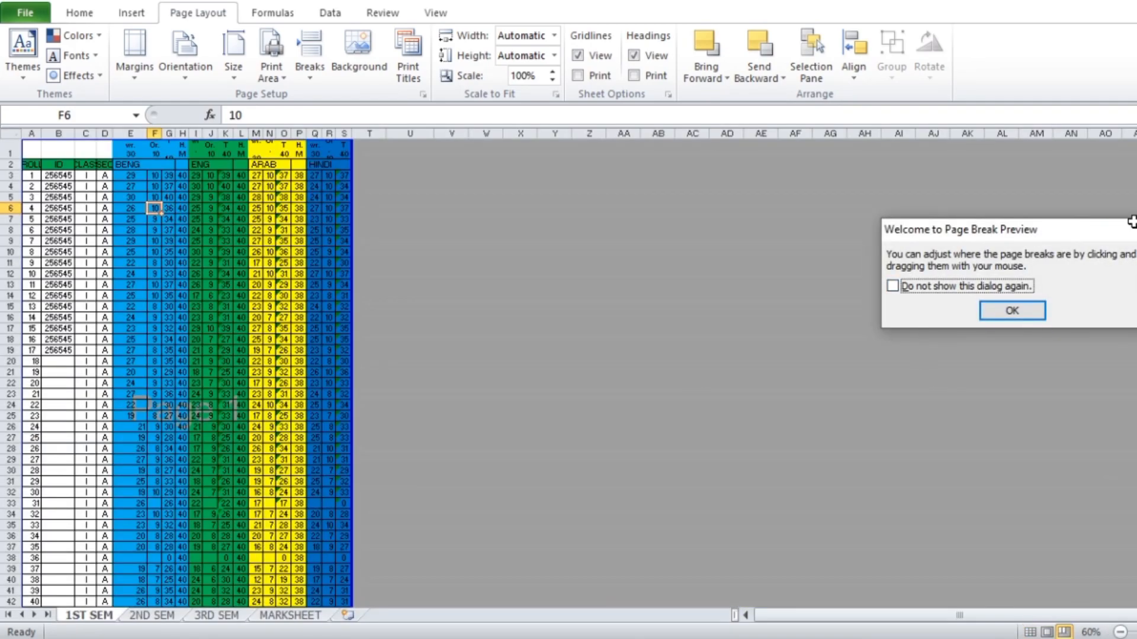
key(Return)
drag(355, 291, 444, 299)
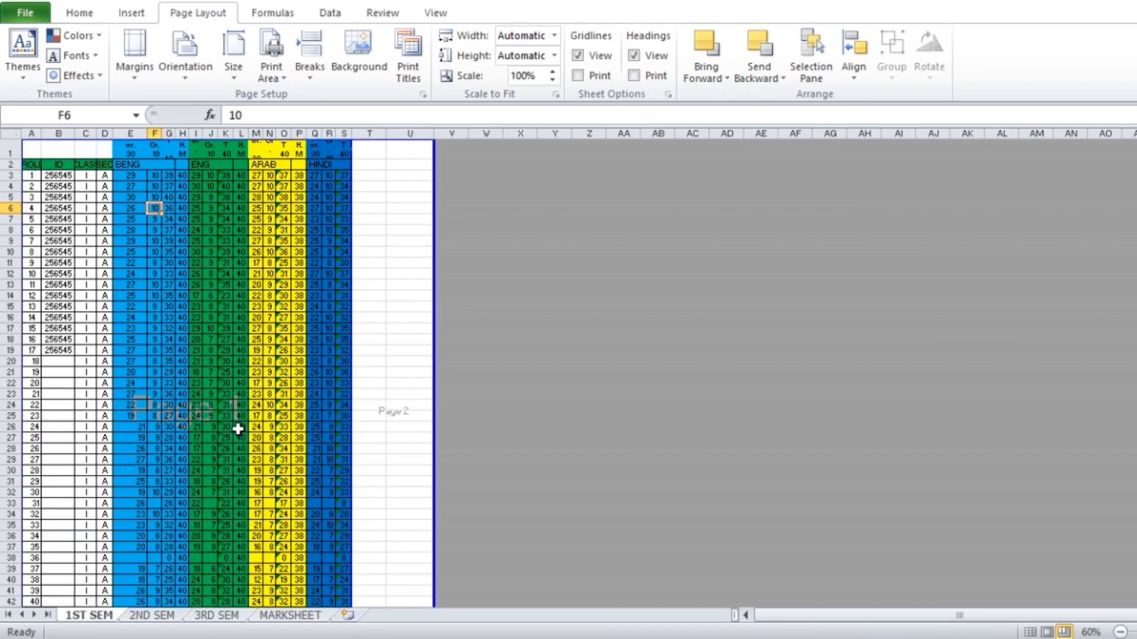
- Collapse the empty columns T and U of the 1ST SEM sheet to zero width so the page ends at the HINDI marks
drag(351, 134, 350, 134)
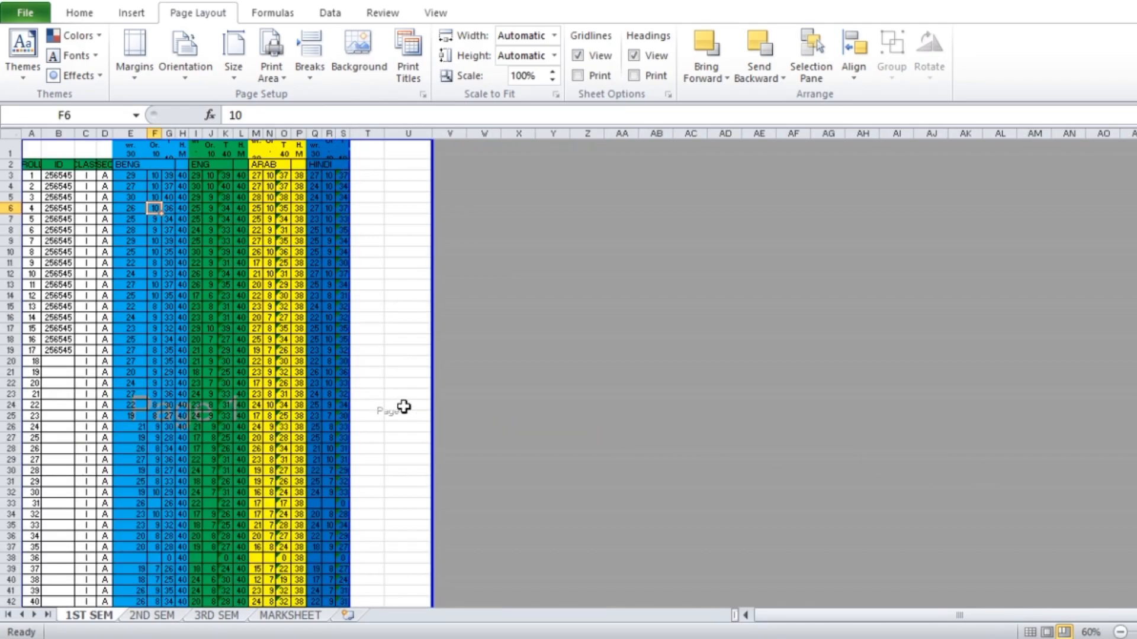
click(388, 415)
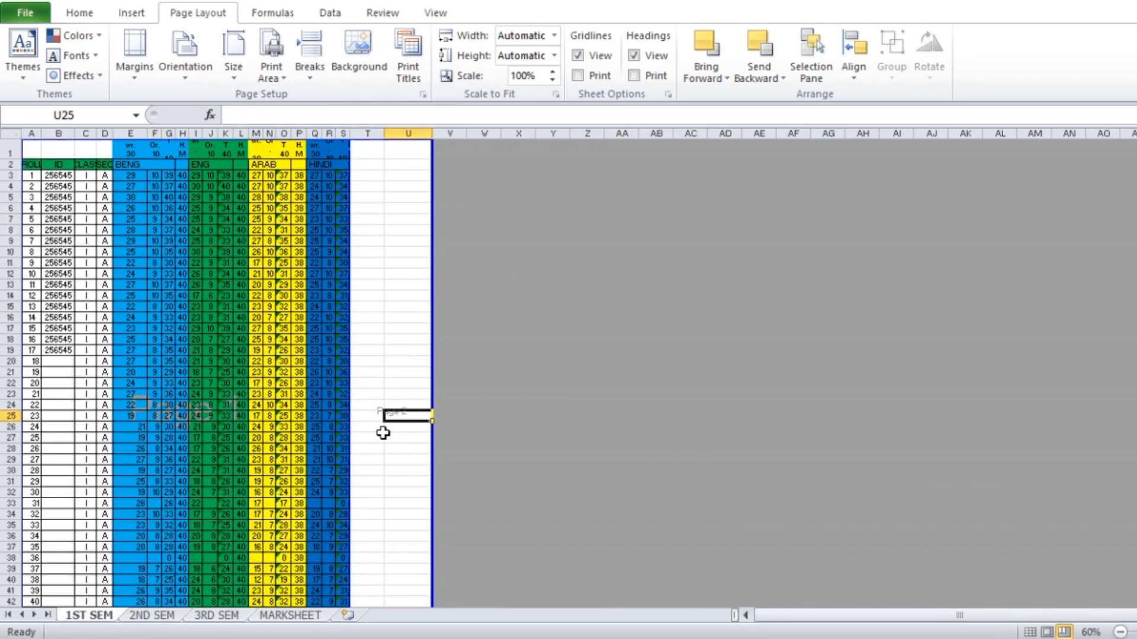
drag(432, 133, 354, 149)
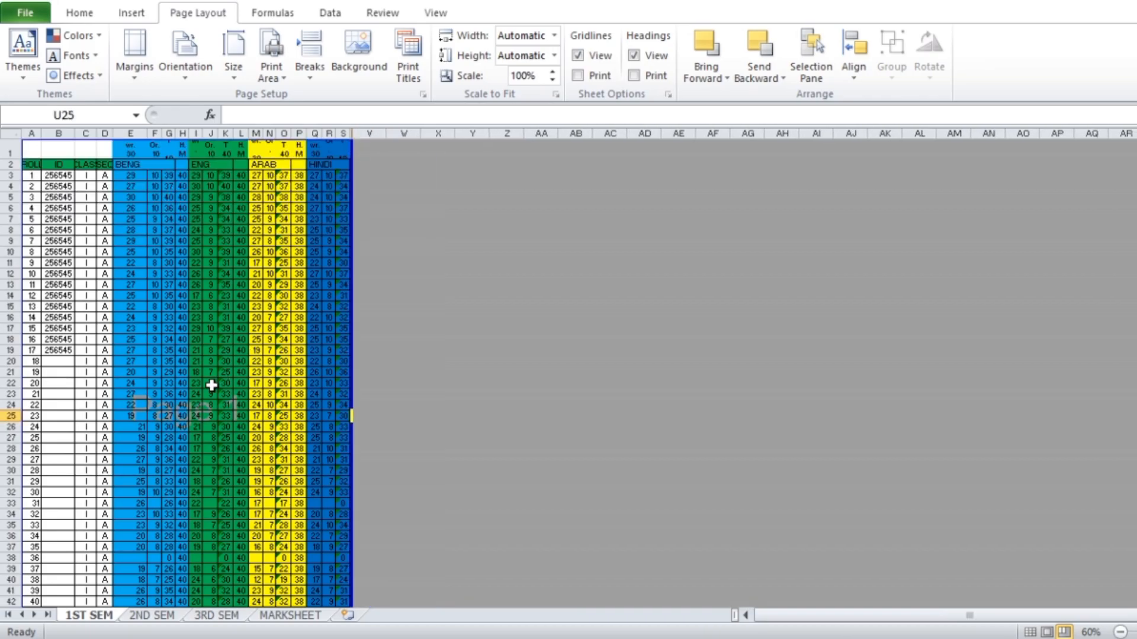
- Show the 2ND SEM sheet in page break preview and check how its marks table fits the page
click(155, 615)
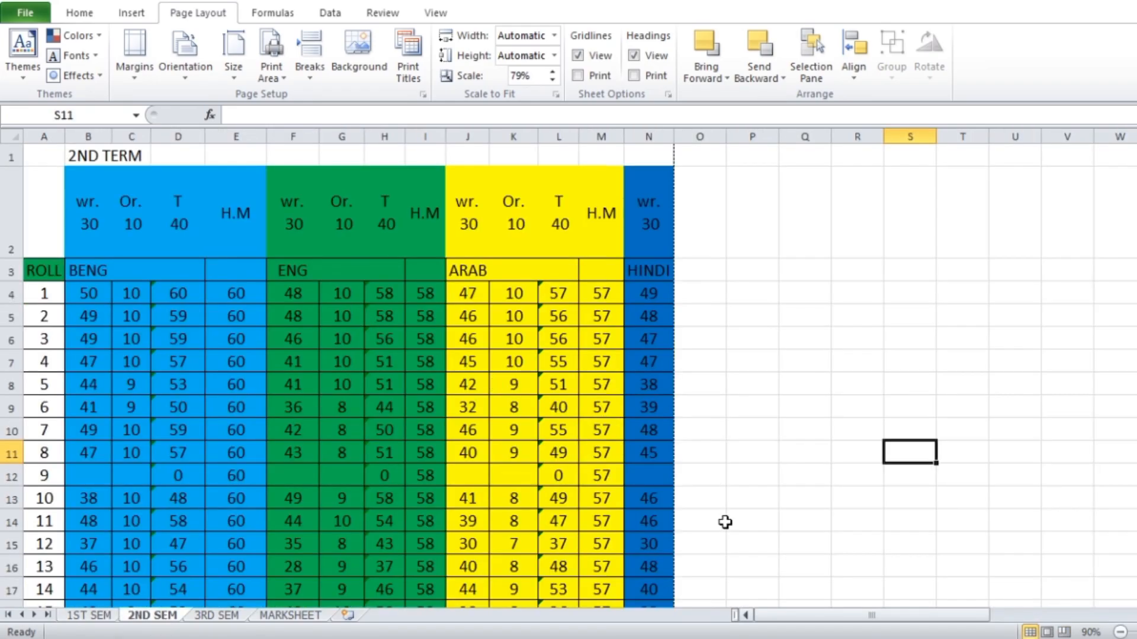
click(1064, 632)
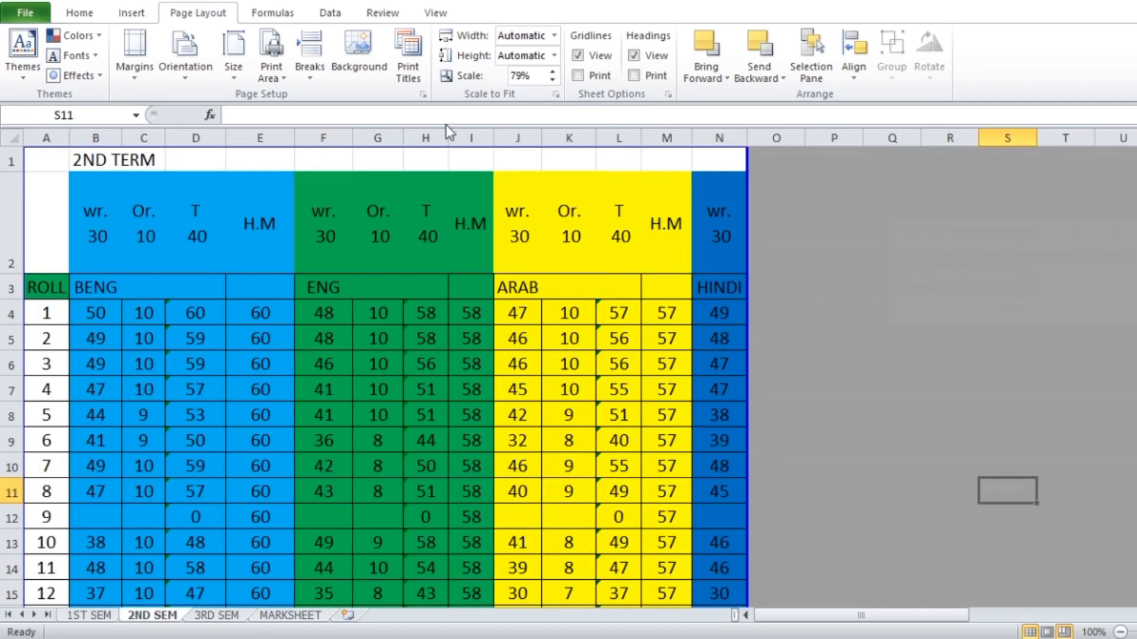
click(1123, 229)
scroll(579, 348, down, 3)
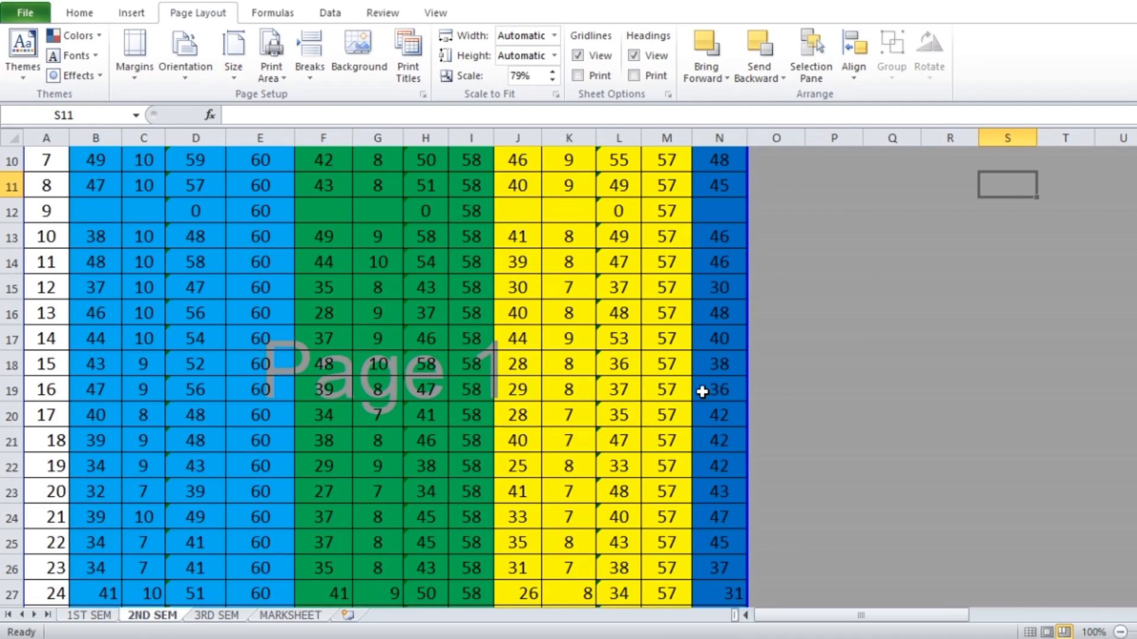
scroll(702, 392, up, 3)
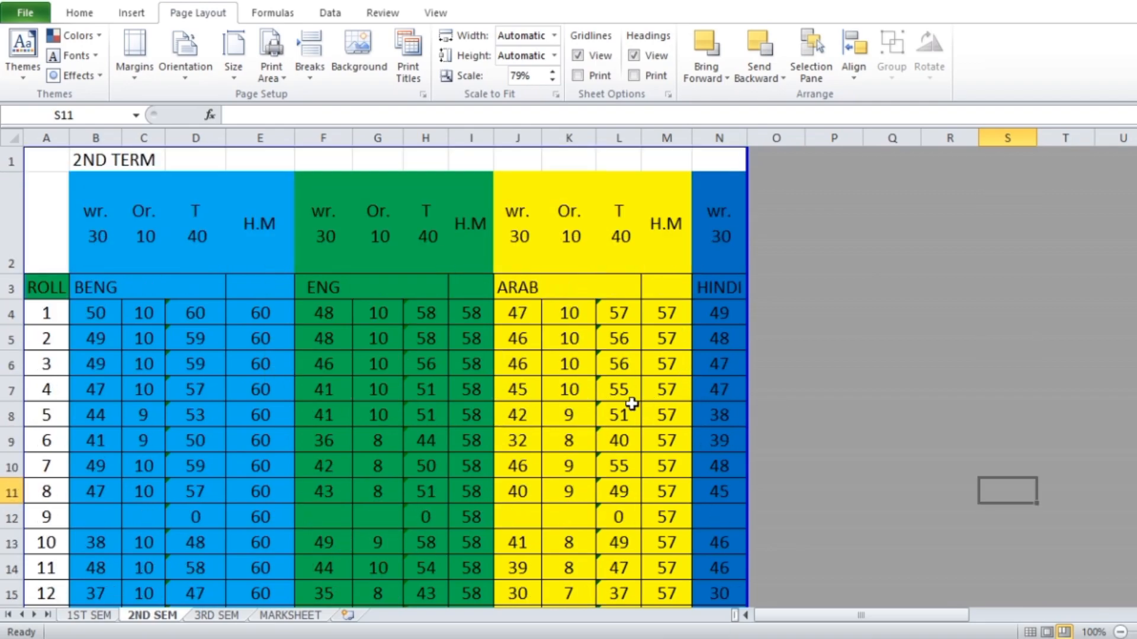
scroll(631, 404, down, 1)
scroll(632, 404, down, 1)
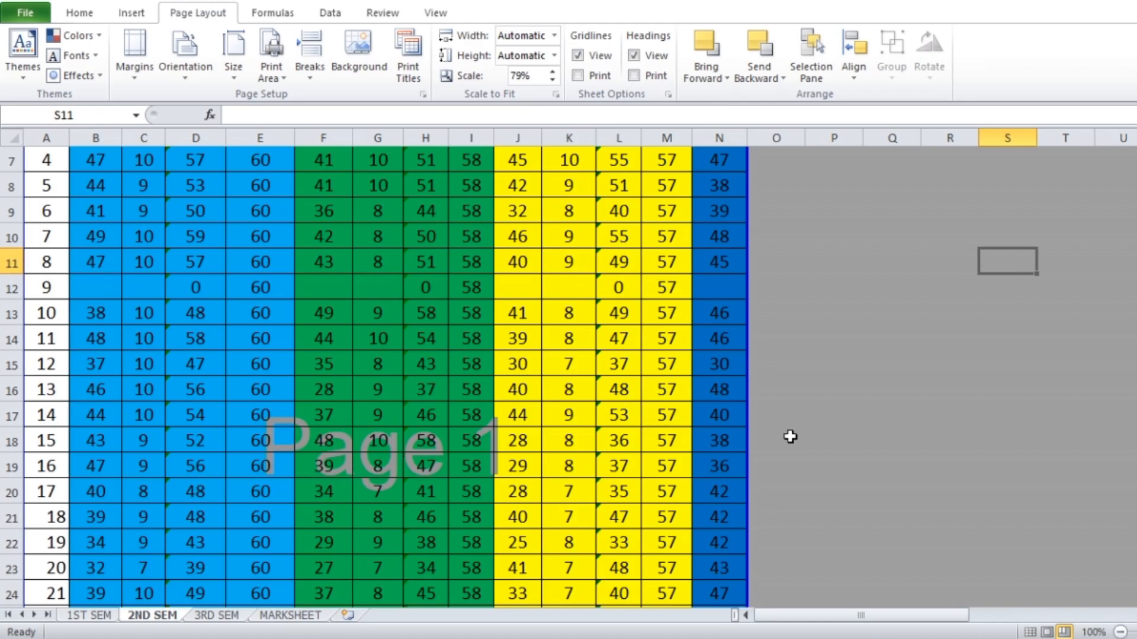
scroll(423, 394, up, 2)
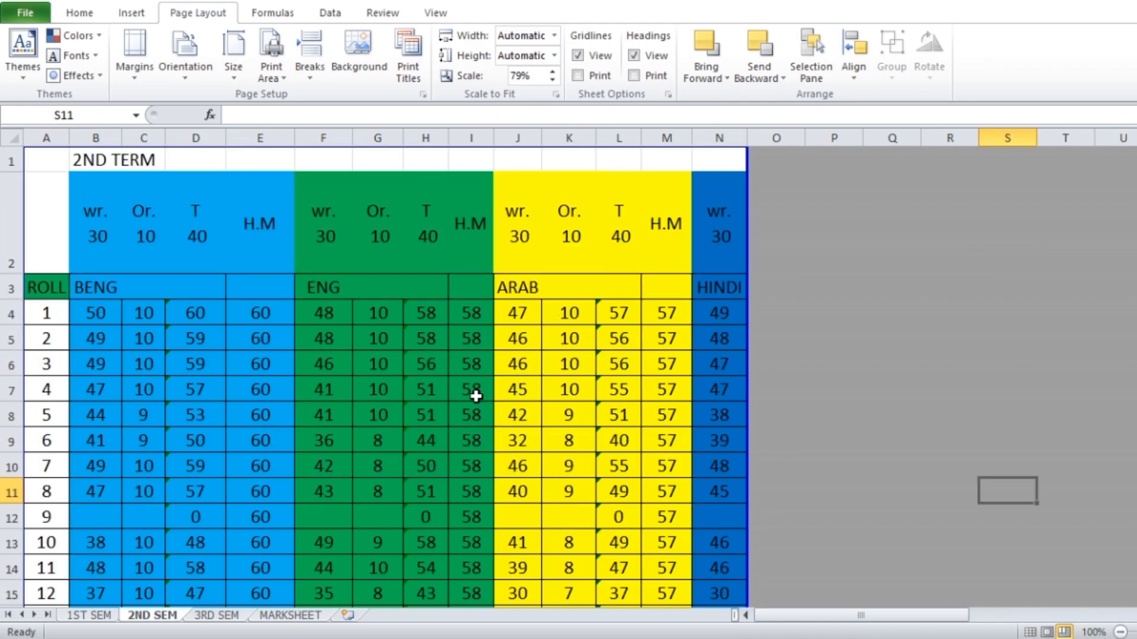
scroll(477, 397, down, 3)
- Show the 3RD SEM sheet in page break preview and check where its pages divide
click(216, 615)
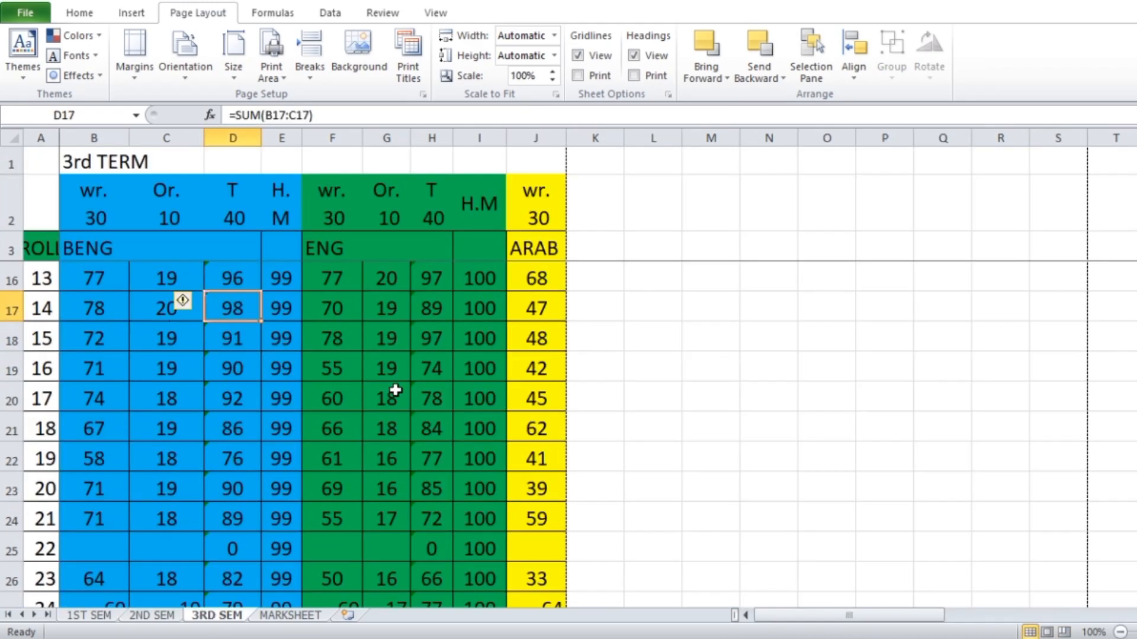
click(358, 341)
scroll(371, 279, up, 4)
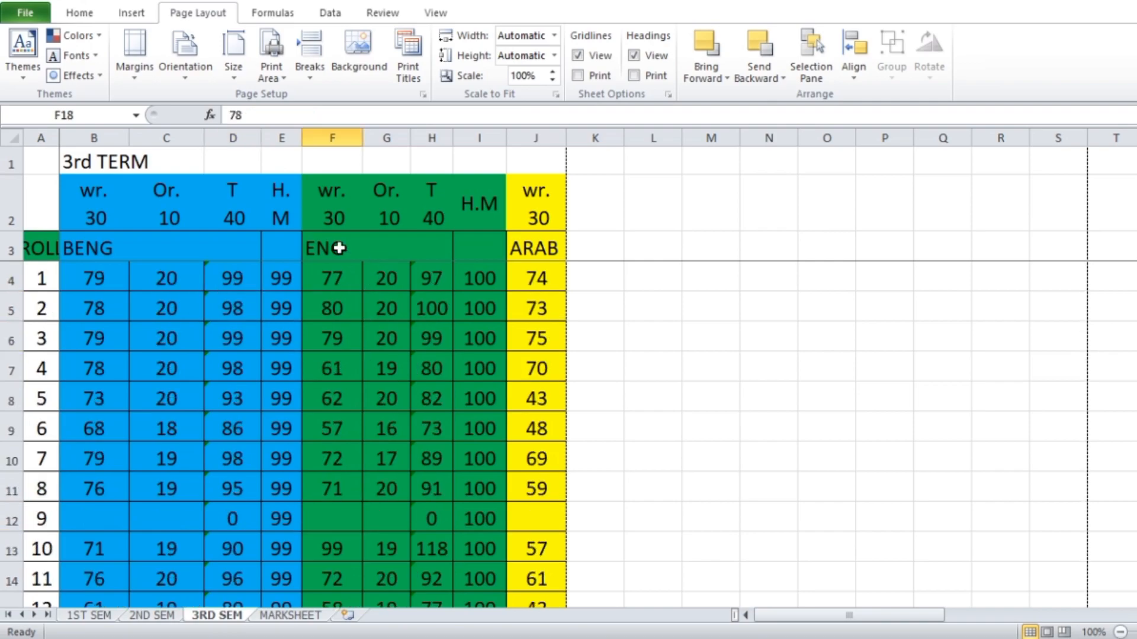
scroll(355, 364, down, 8)
scroll(354, 363, up, 8)
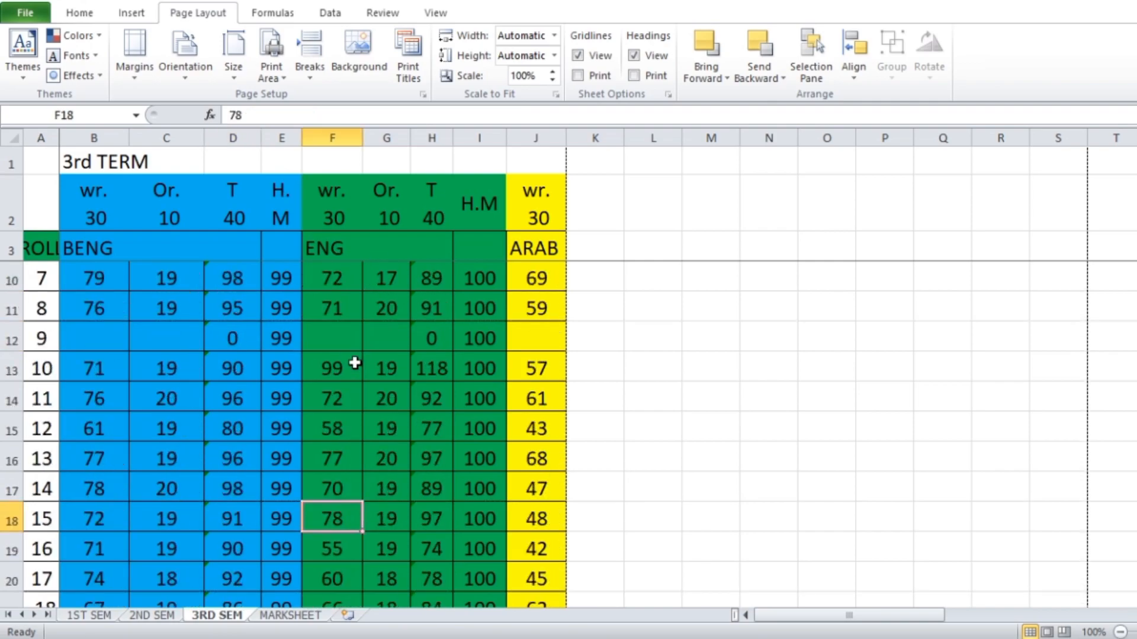
scroll(355, 363, down, 4)
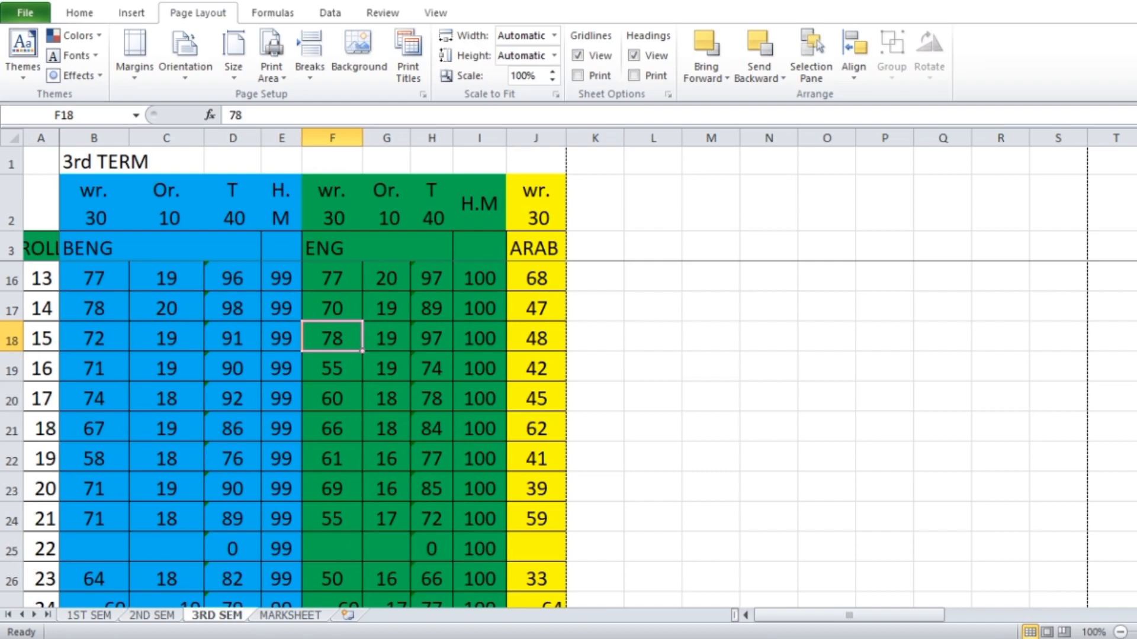
click(1065, 632)
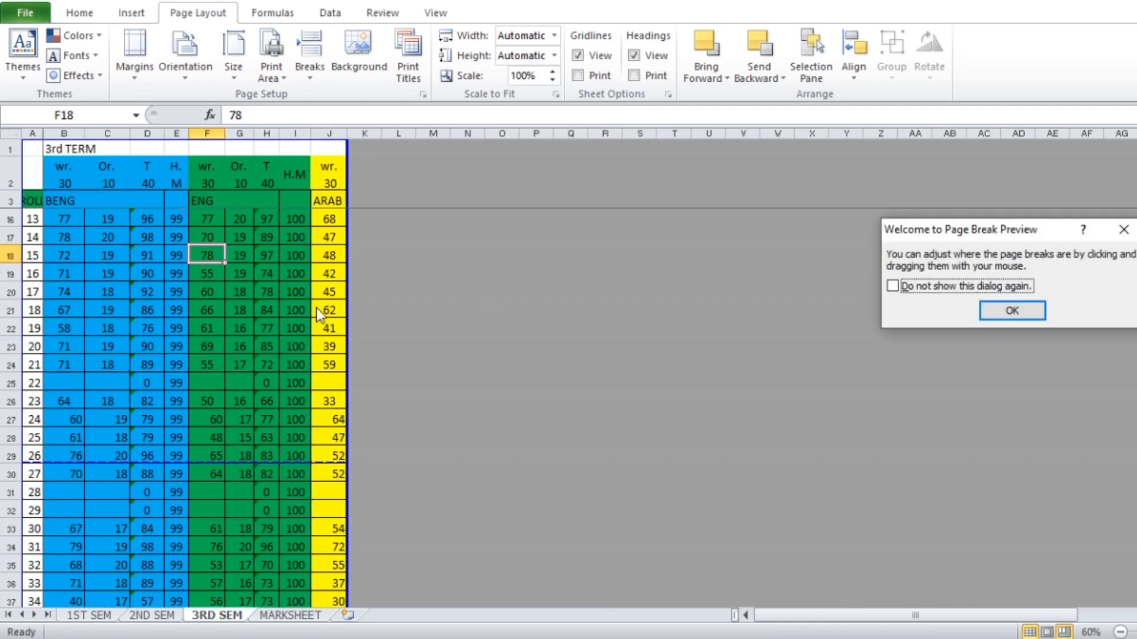
click(1123, 229)
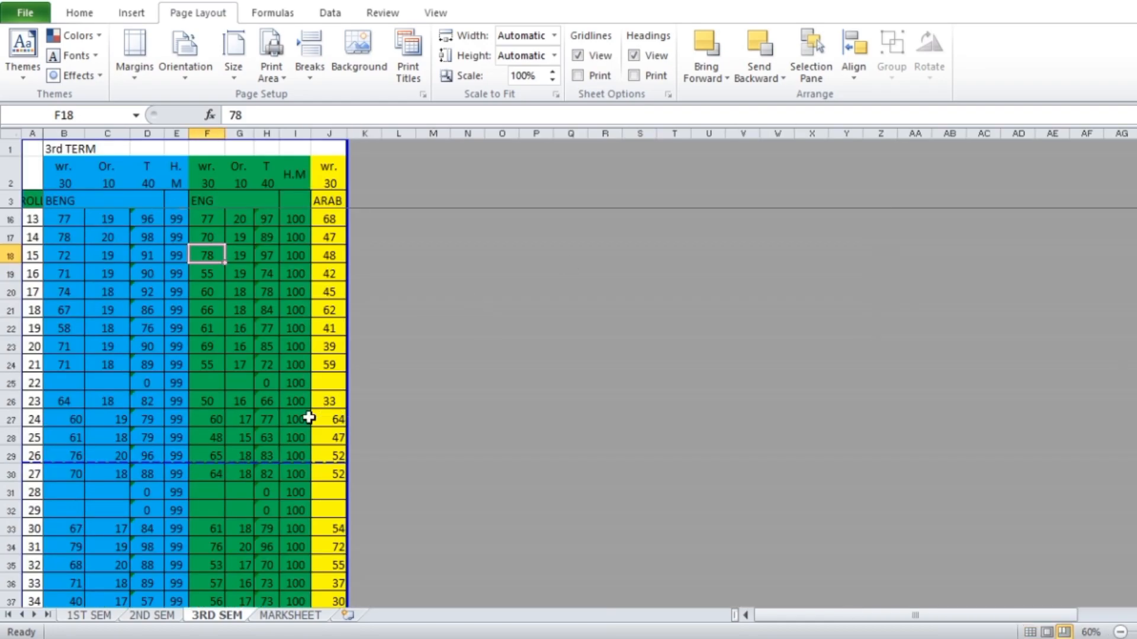
scroll(258, 429, down, 2)
scroll(259, 438, up, 1)
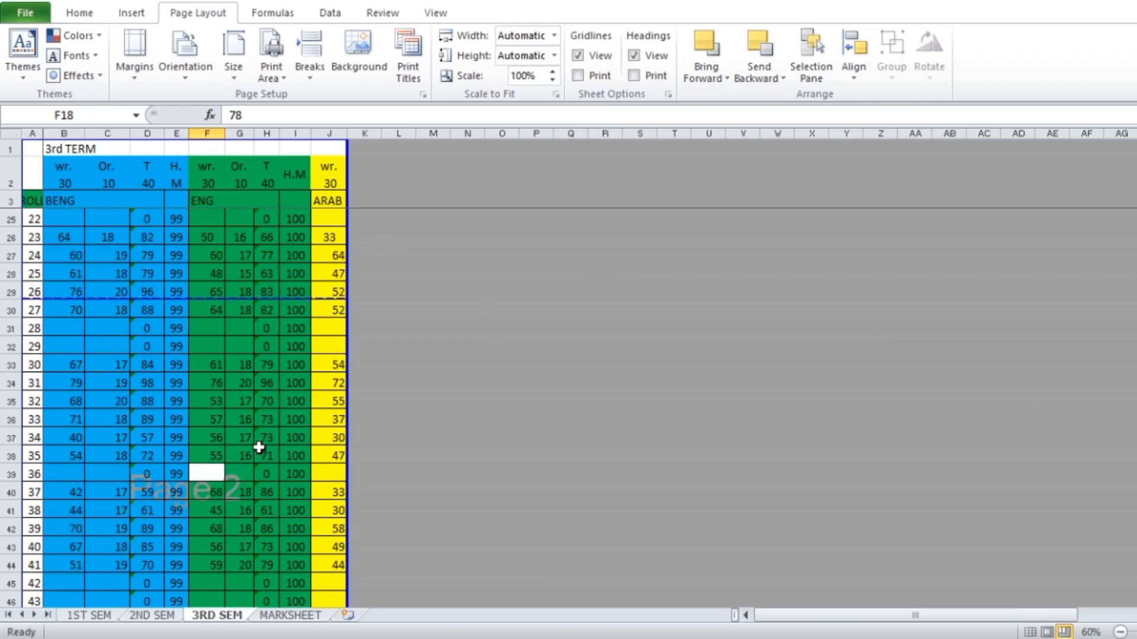
scroll(240, 377, up, 5)
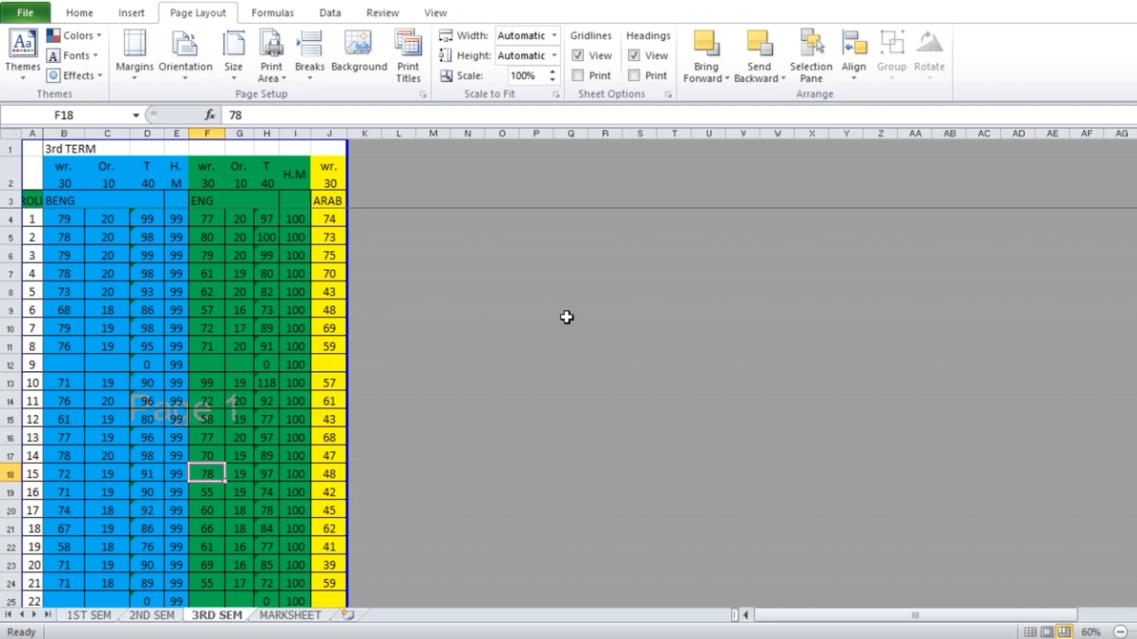
- Show the MARKSHEET sheet in page break preview and move its vertical page break from column P out past column Q
click(290, 616)
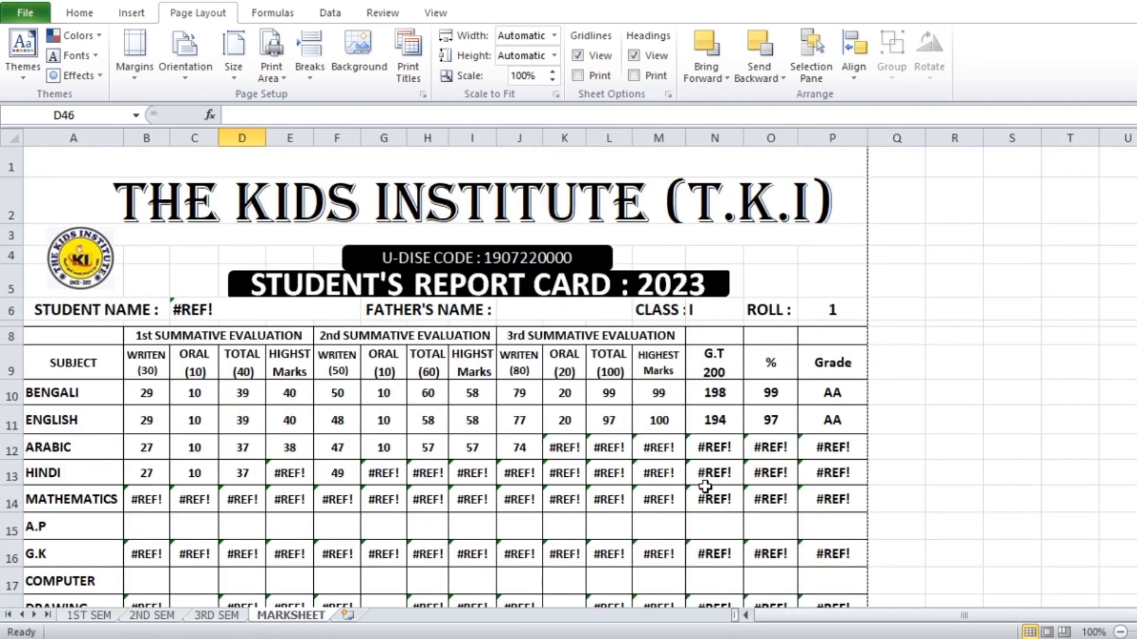
click(1064, 632)
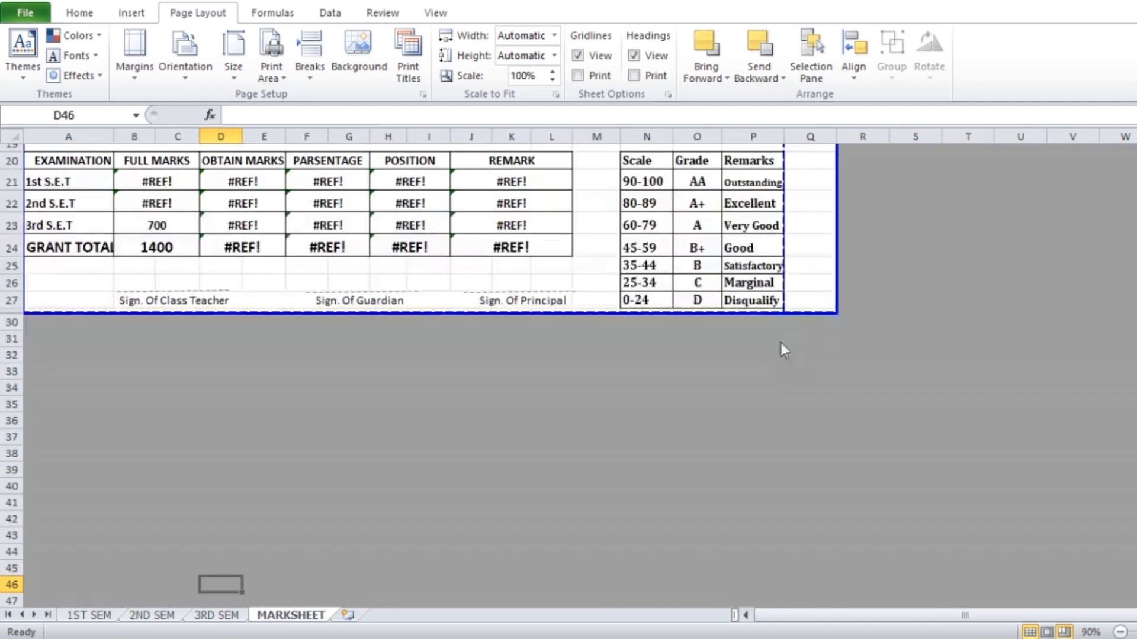
click(1123, 229)
scroll(642, 237, up, 6)
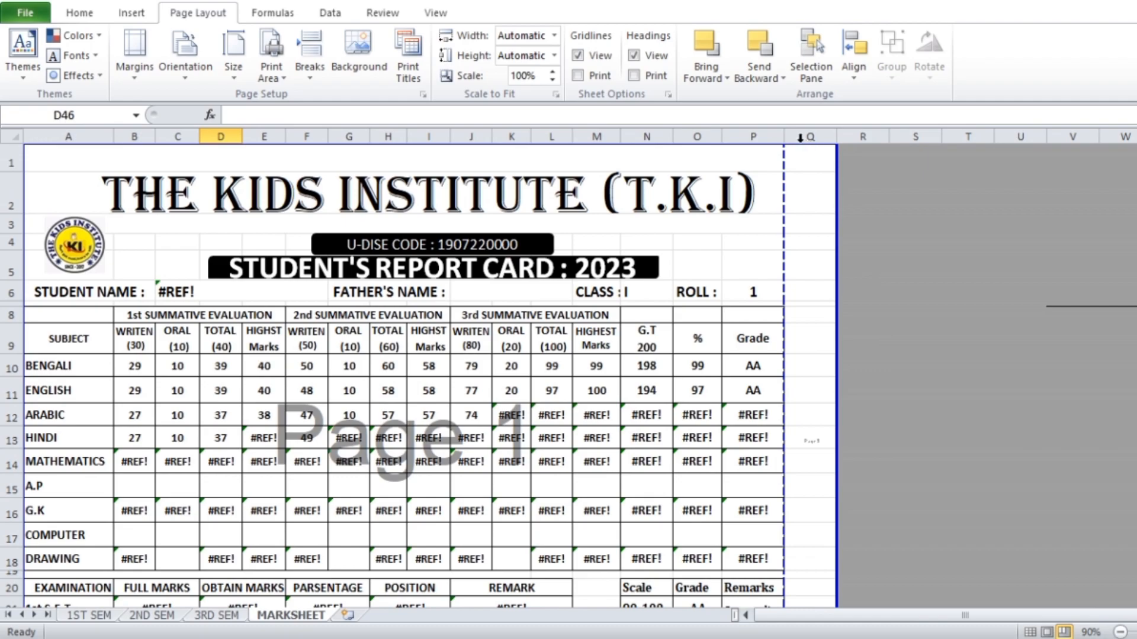
drag(786, 134, 789, 134)
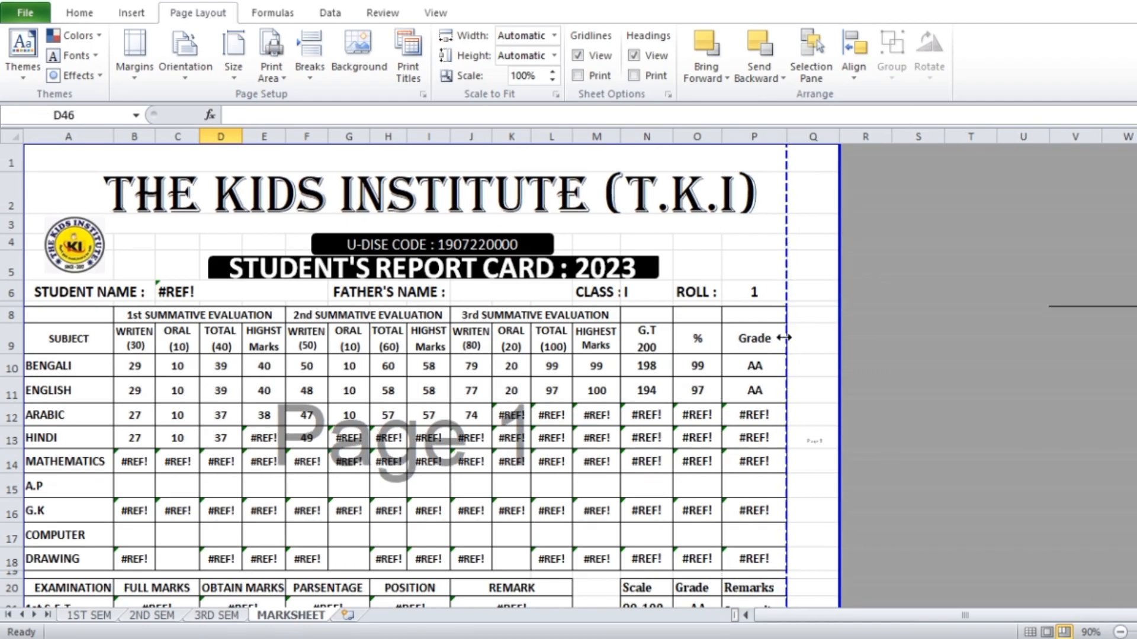
drag(786, 336, 842, 336)
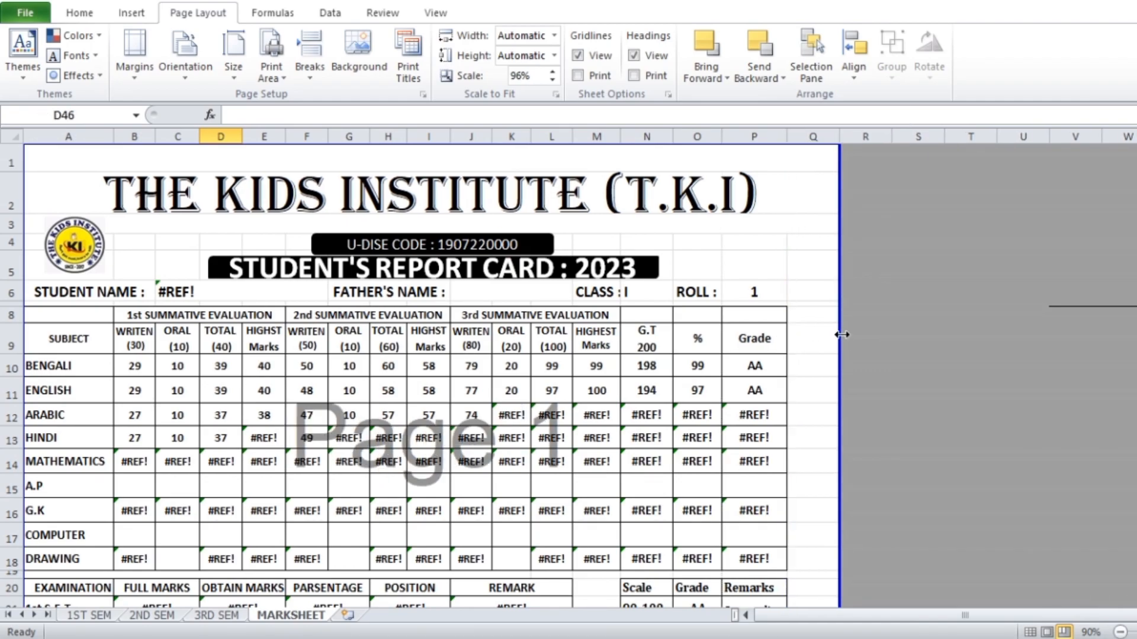
- Set the page orientation of the MARKSHEET report card to Landscape
scroll(687, 333, down, 5)
scroll(687, 332, up, 5)
click(183, 67)
click(220, 149)
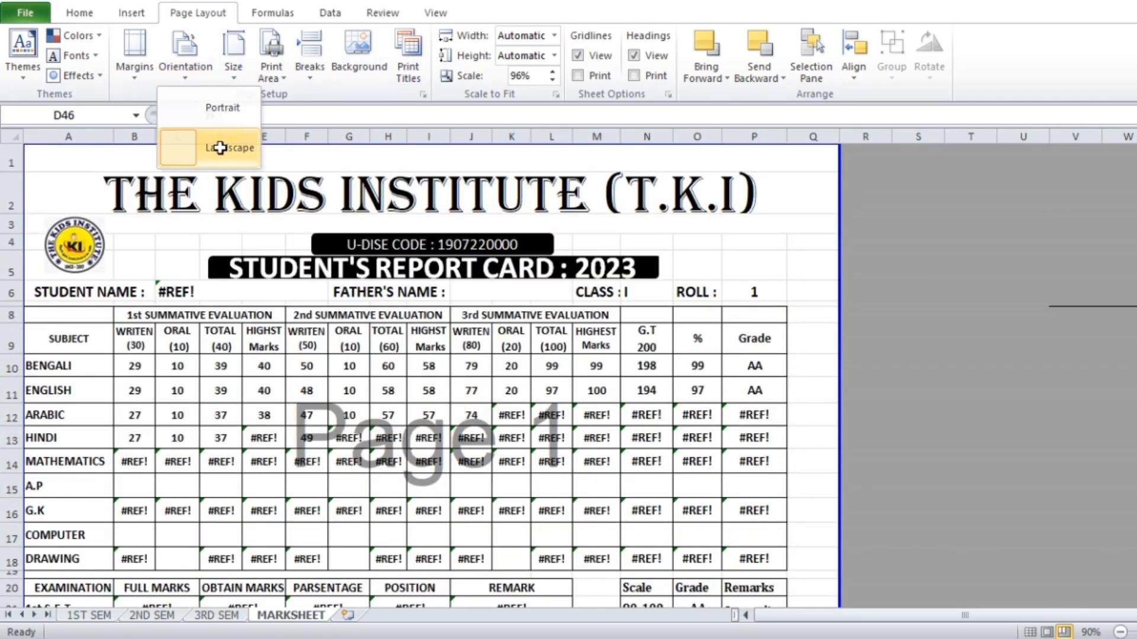
- Review the page layout of the 1ST SEM, 2ND SEM and 3RD SEM sheets in turn
click(80, 618)
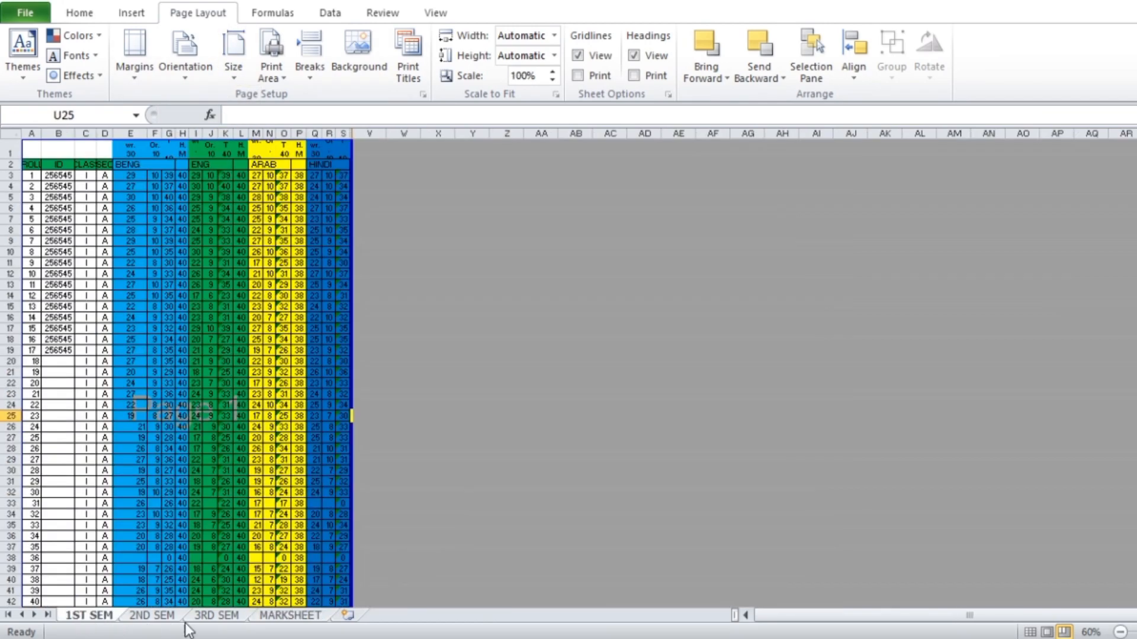
click(163, 617)
click(207, 619)
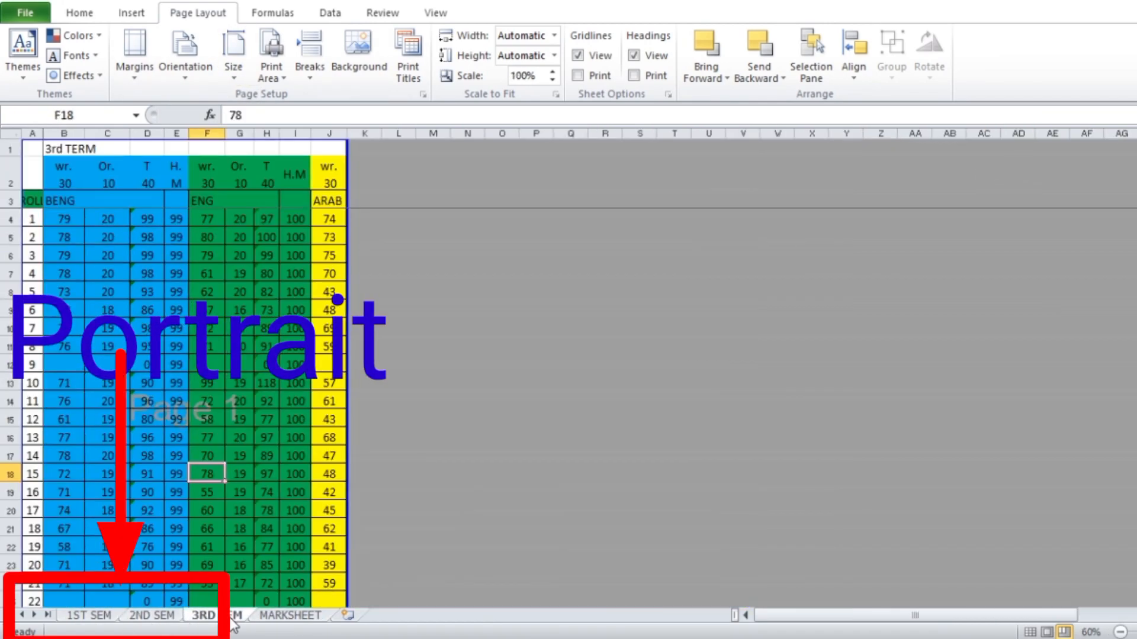
- Return to the MARKSHEET sheet and reapply the Landscape orientation
click(296, 617)
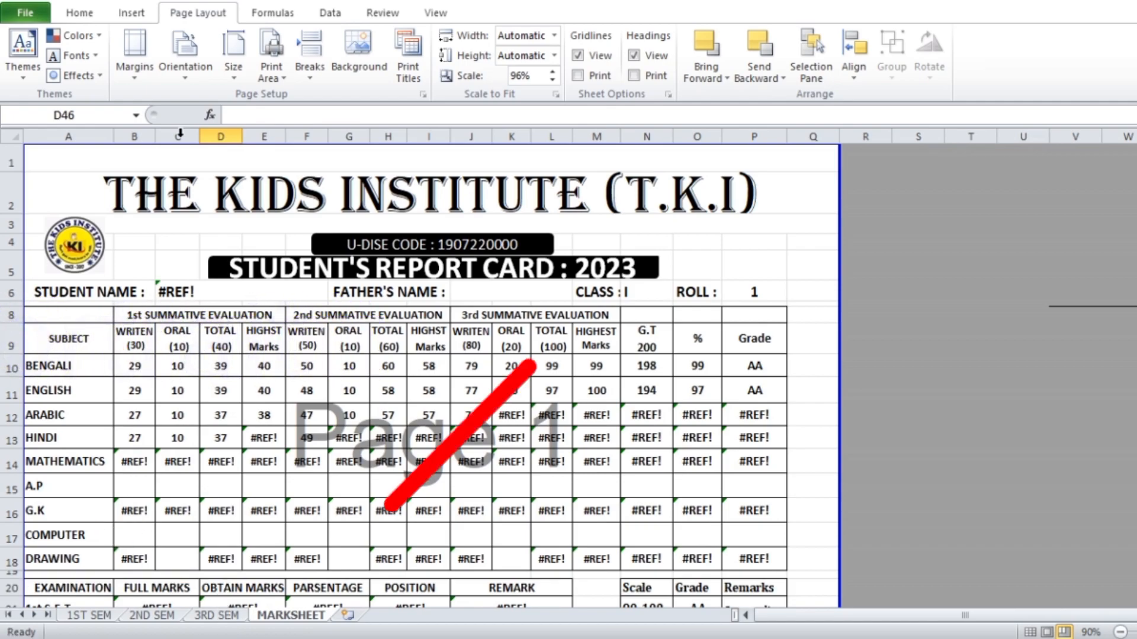
click(189, 70)
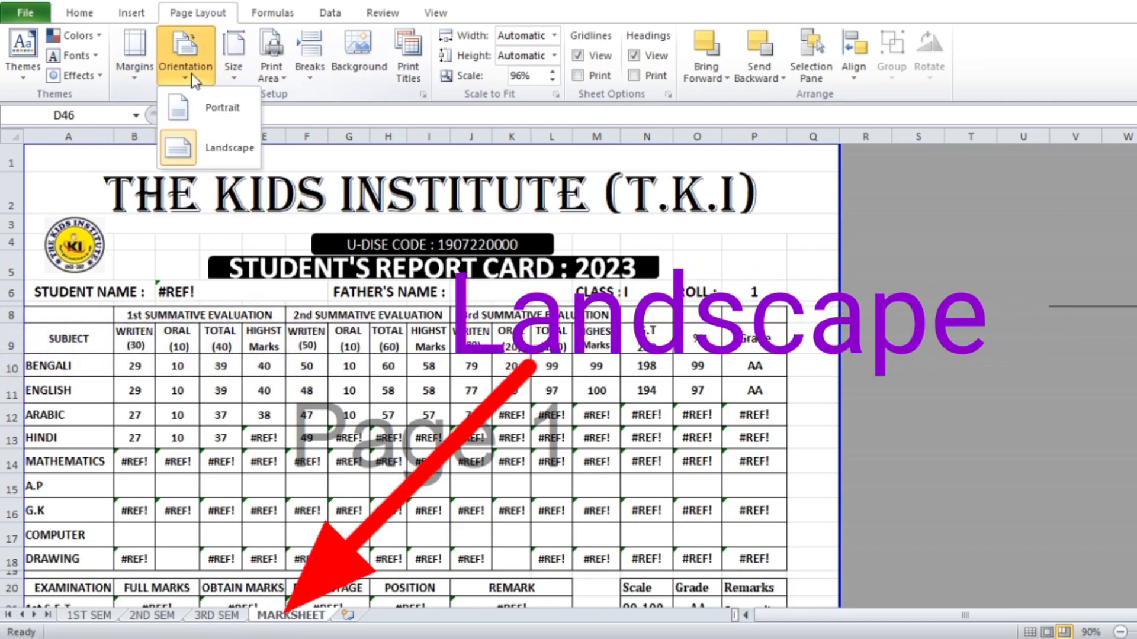
click(226, 155)
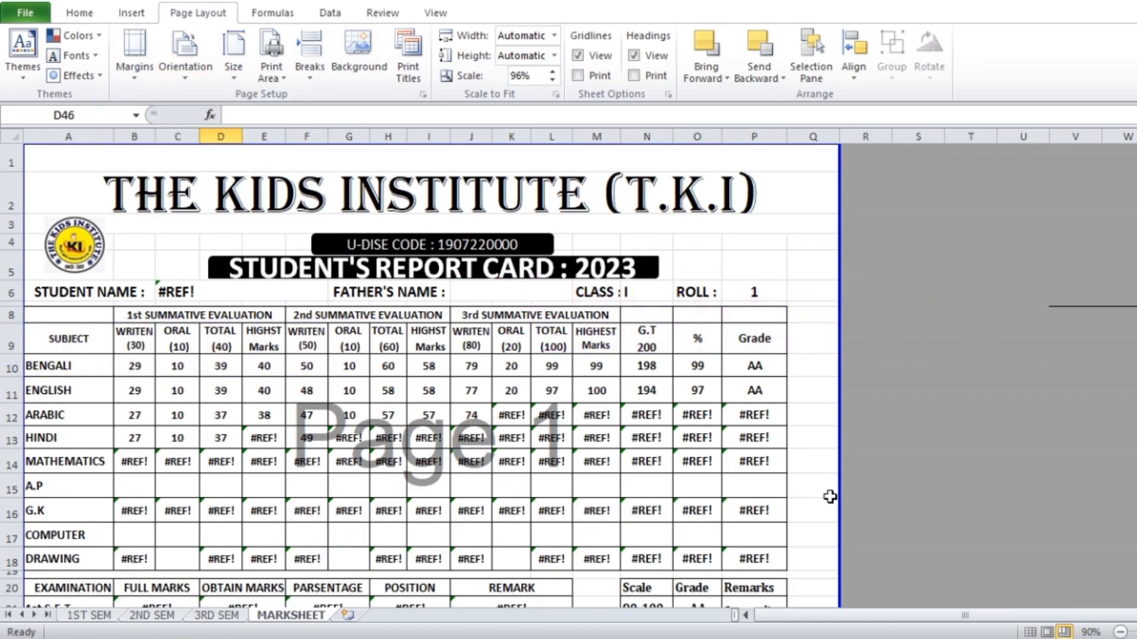
- From the 1ST SEM sheet, start saving a copy of the workbook named 5555555 with PDF as the file type
click(1003, 495)
click(96, 617)
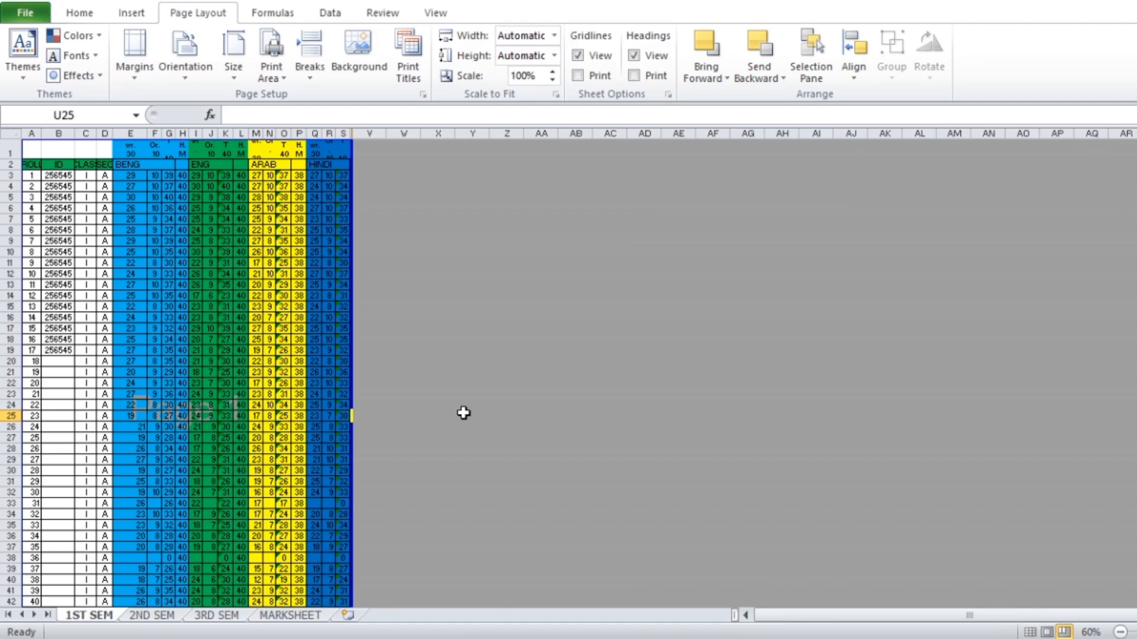
click(26, 13)
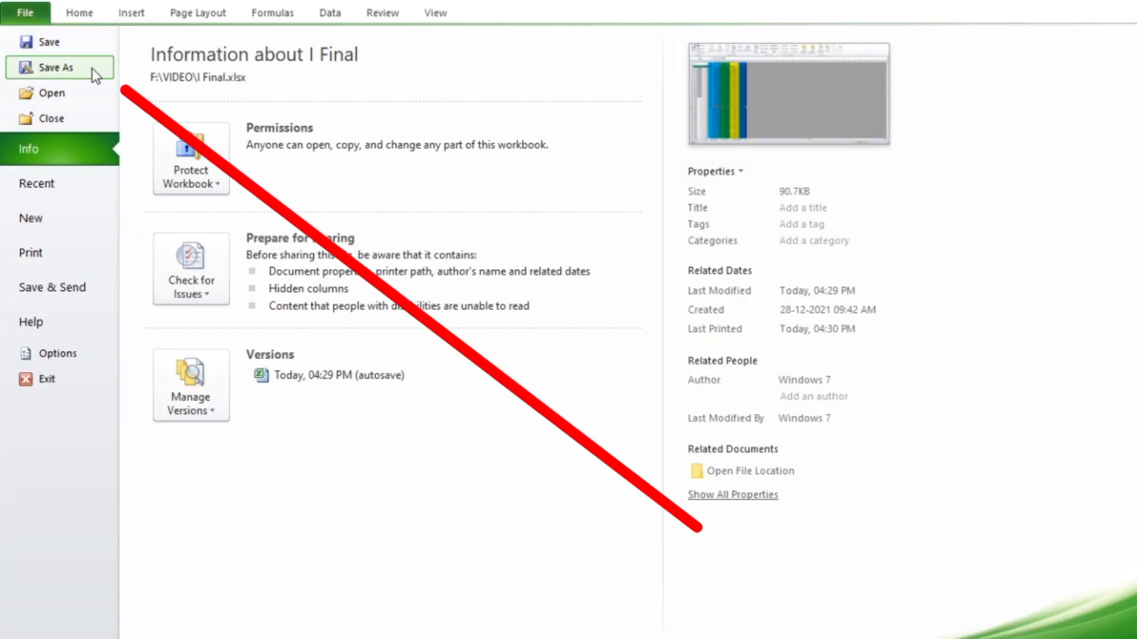
click(66, 73)
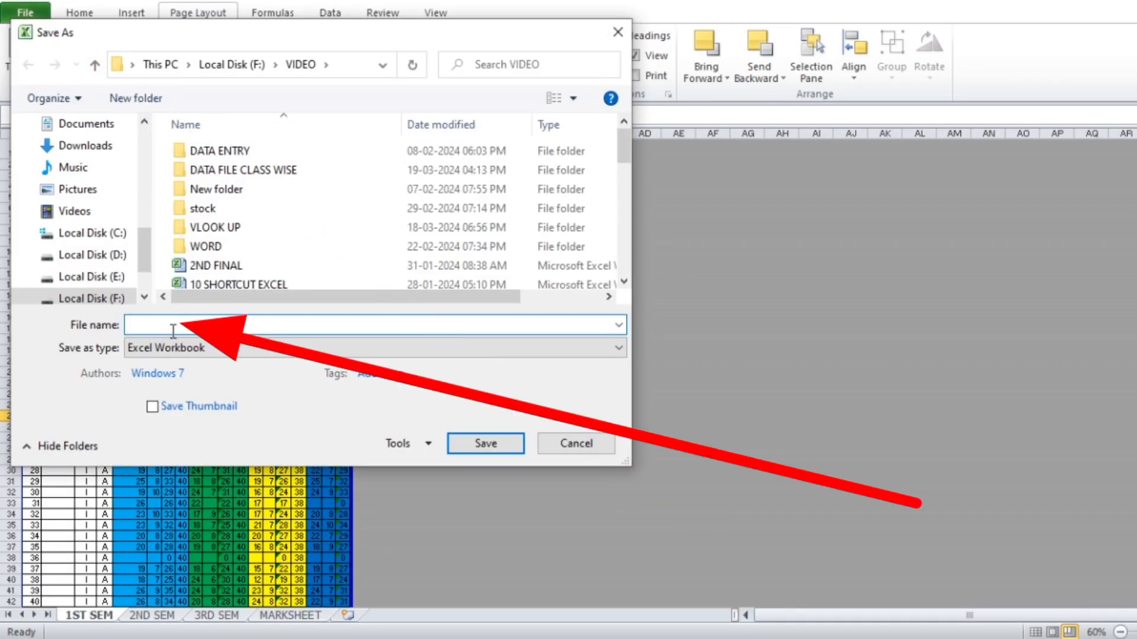
text(5555555)
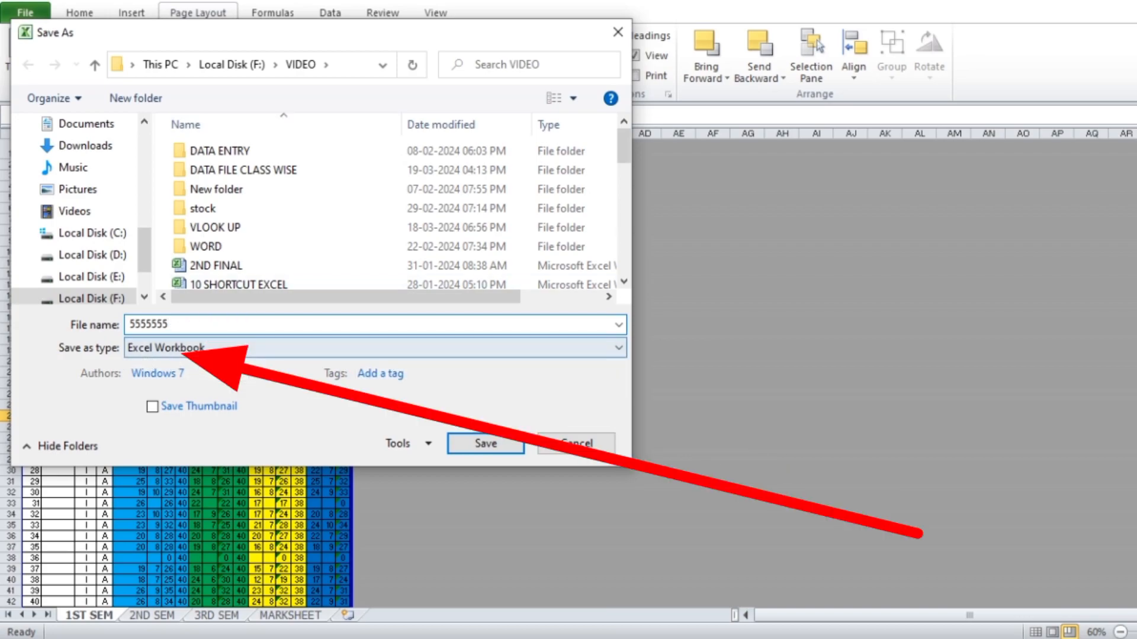
click(154, 348)
click(151, 315)
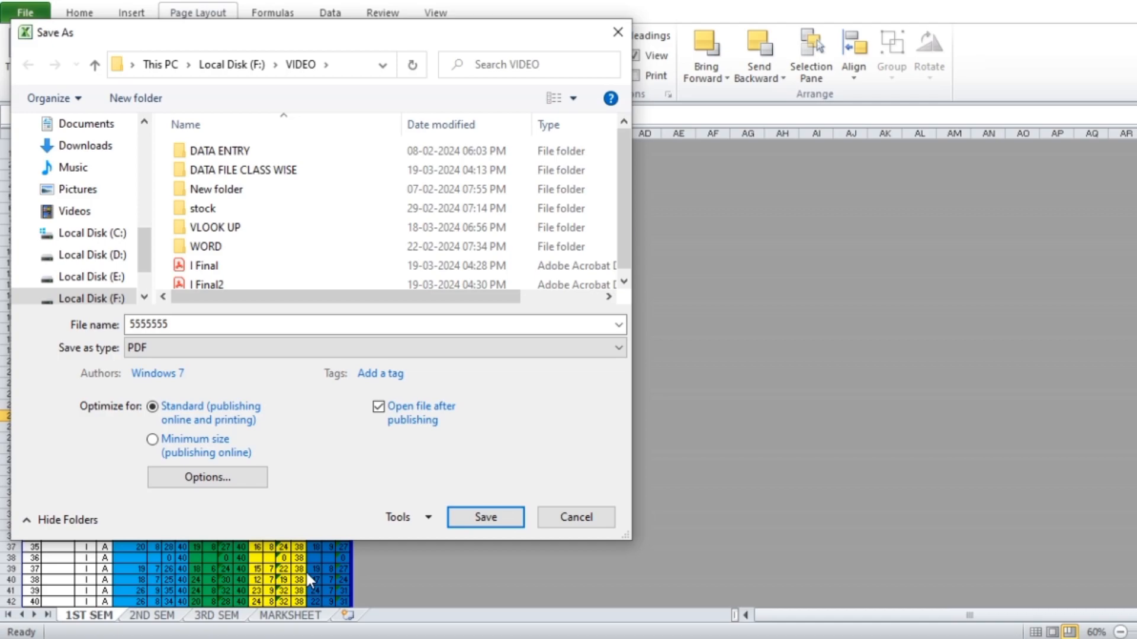
- Set the PDF options to publish the entire workbook and save the PDF in the VIDEO folder
click(211, 478)
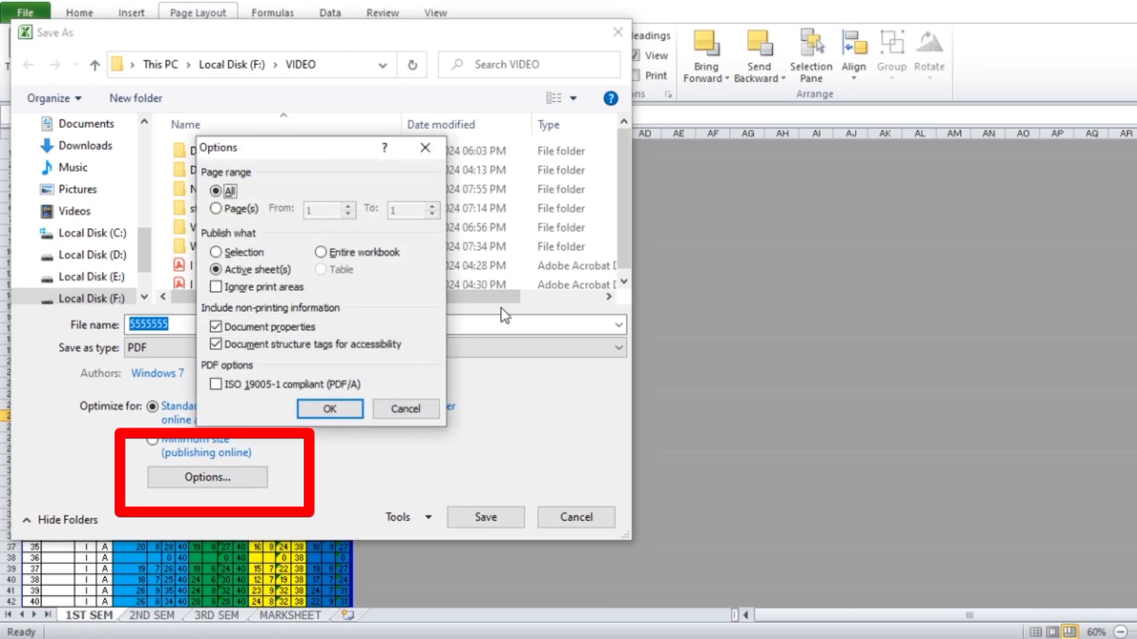
drag(296, 153, 383, 121)
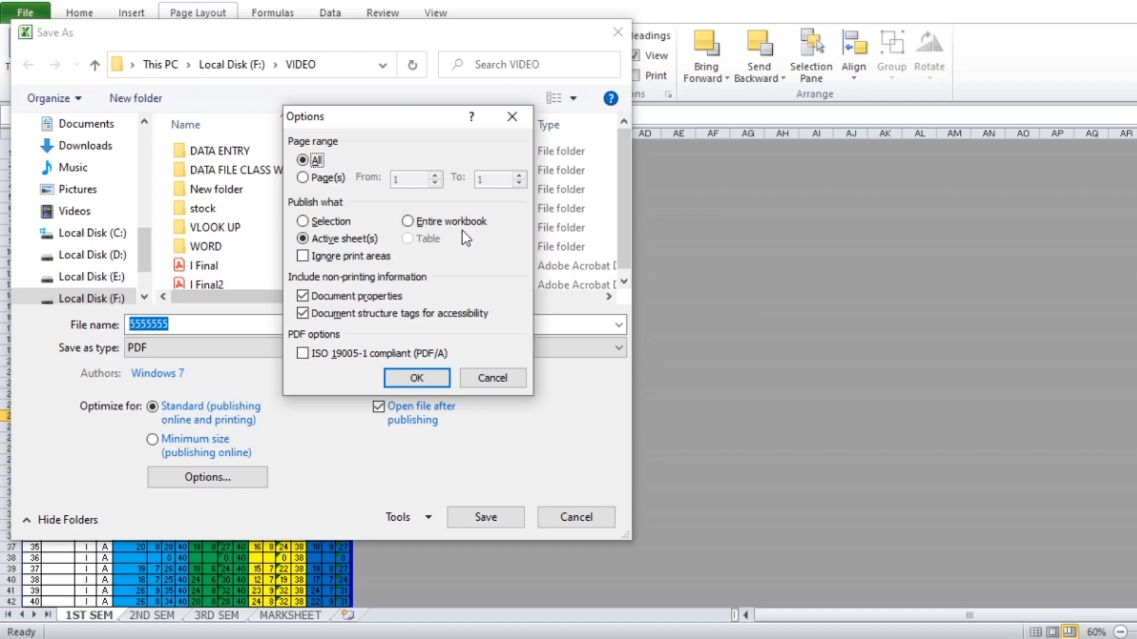
click(409, 221)
click(412, 384)
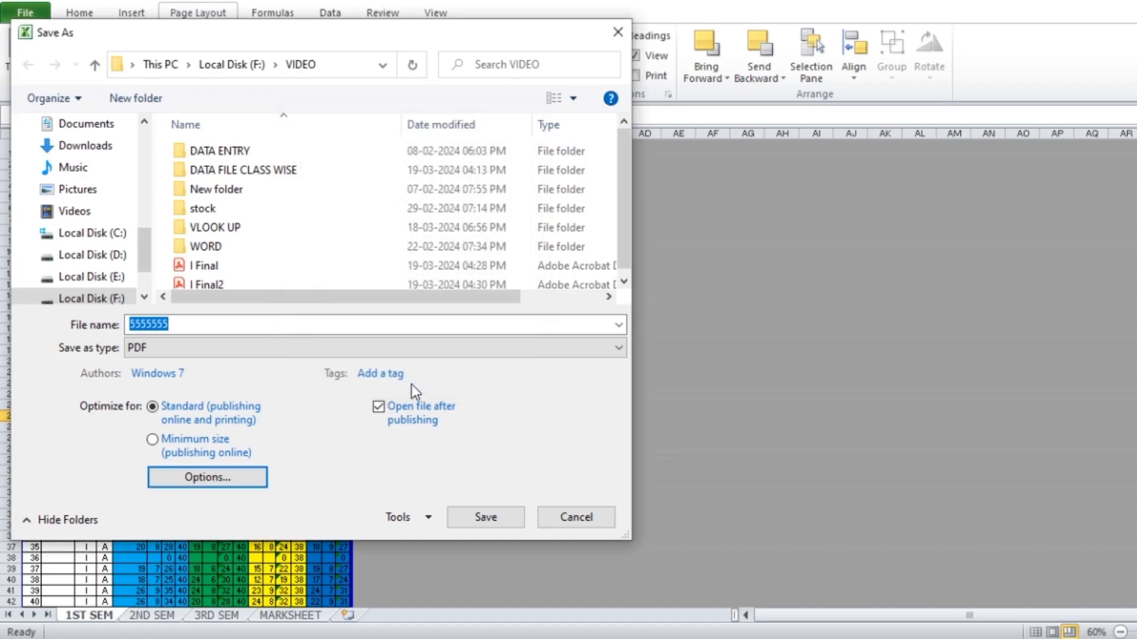
click(486, 518)
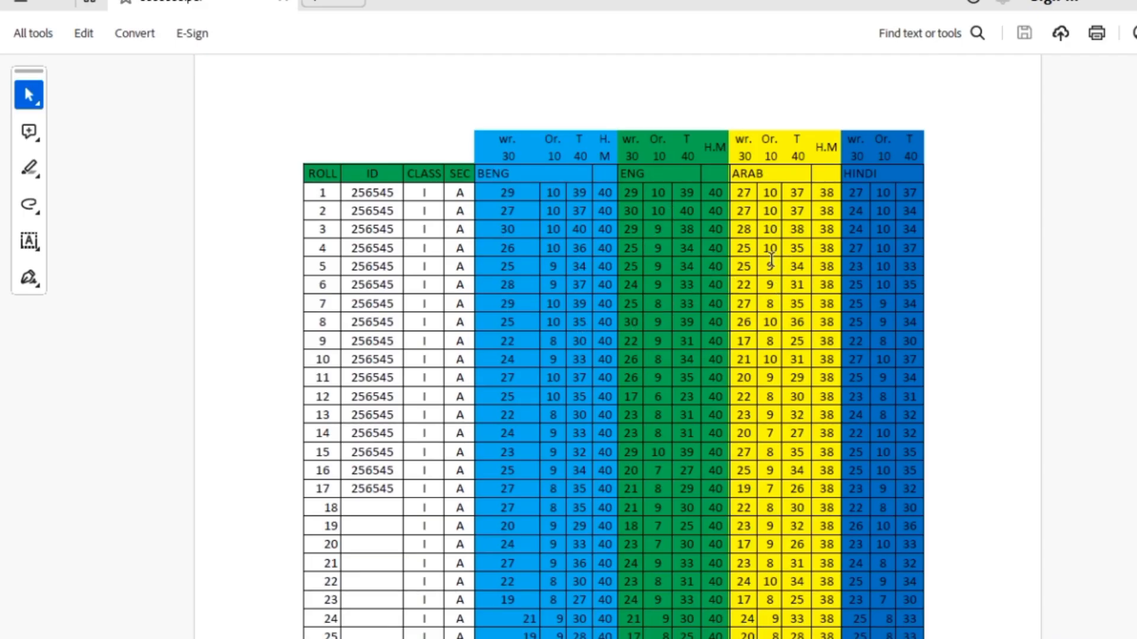
- Look through the pages of the published PDF to check the layout of the semester mark sheets
scroll(752, 277, down, 5)
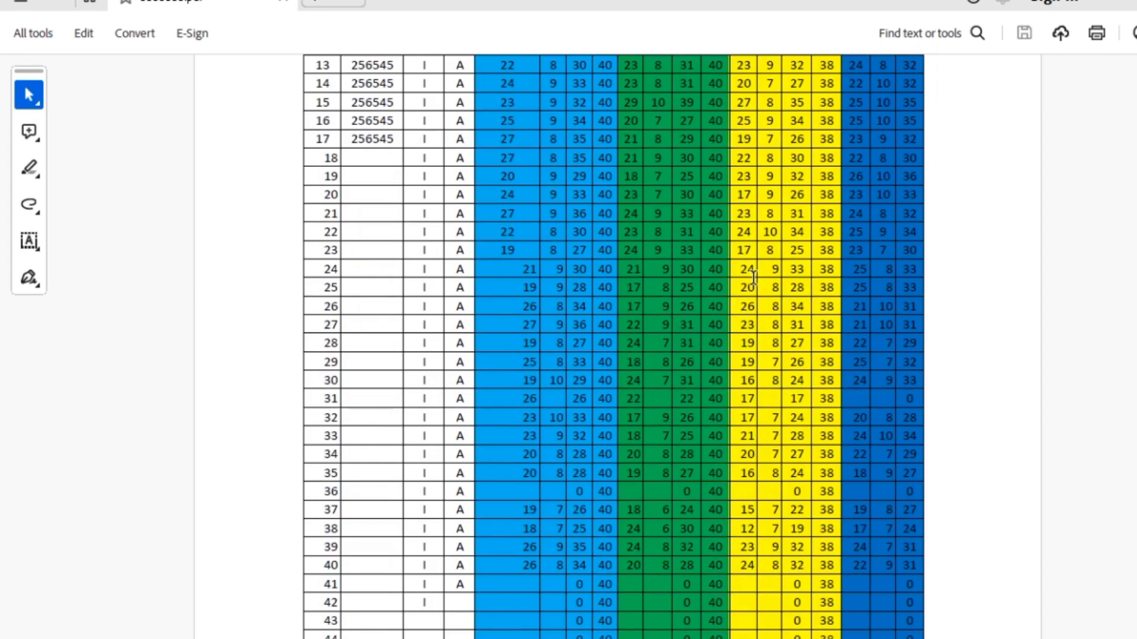
scroll(753, 277, down, 6)
scroll(753, 277, down, 20)
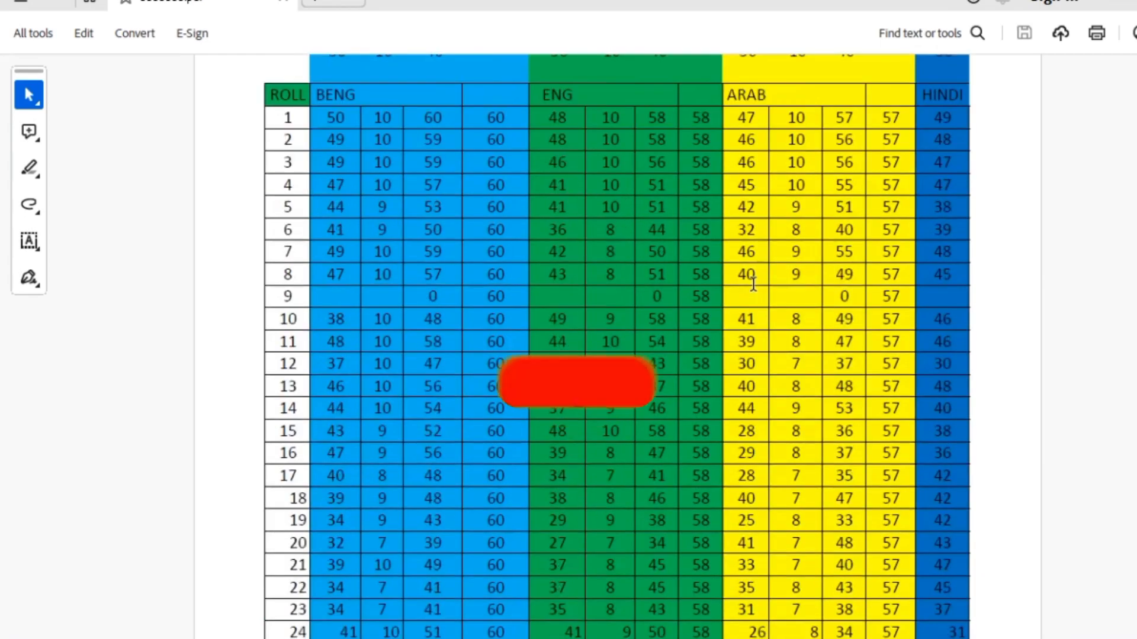